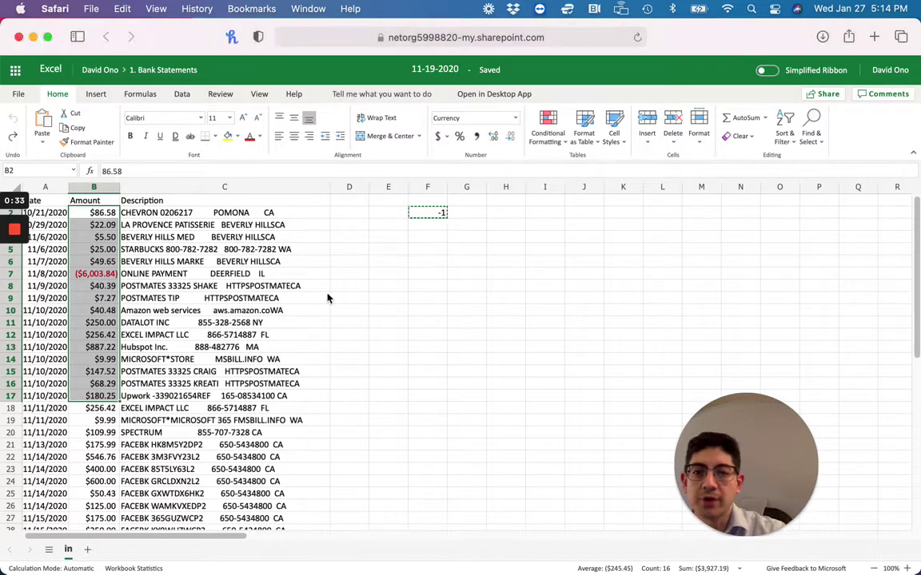
pyautogui.click(171, 287)
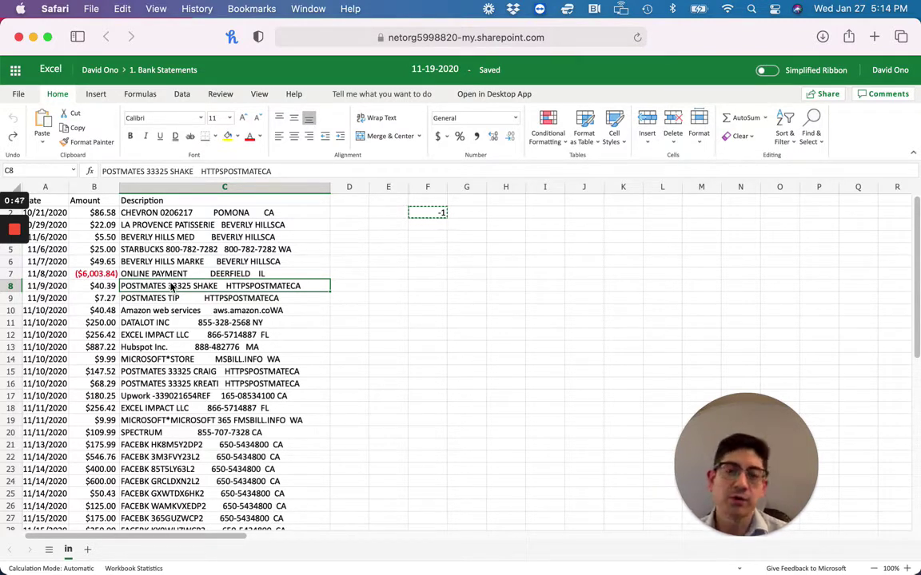
pyautogui.click(83, 275)
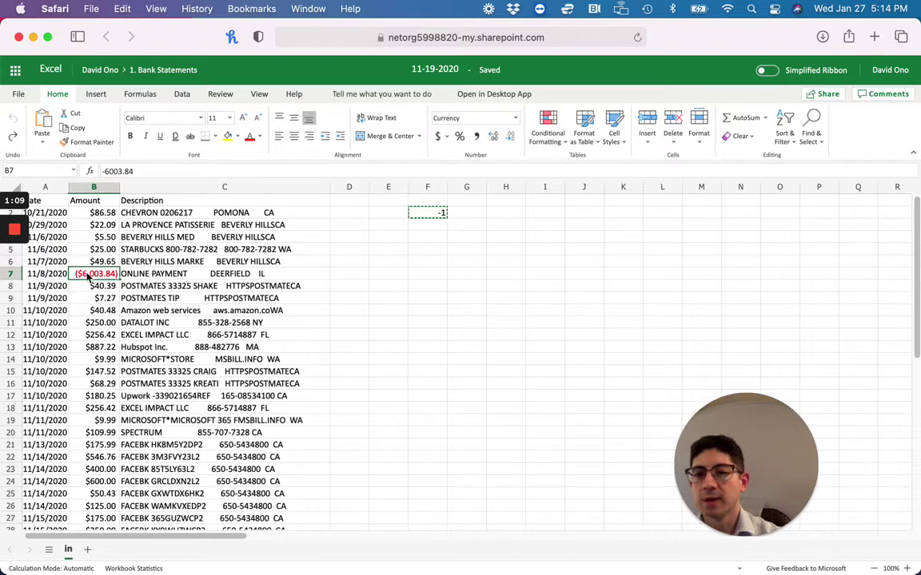
# Step: Format B7's negative currency as -$1,234.10 so the payment shows -$6,003.84
pyautogui.rightClick(88, 278)
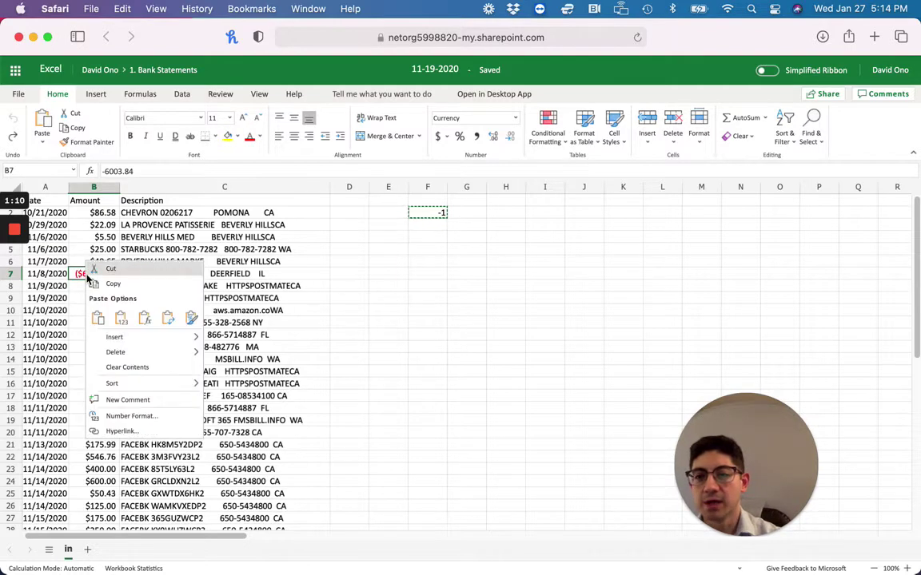
pyautogui.click(127, 414)
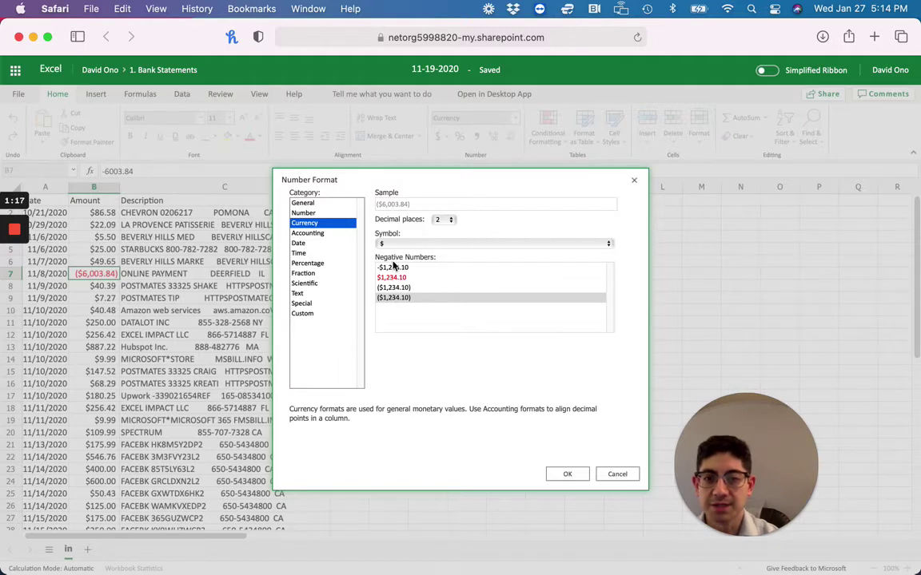
pyautogui.click(391, 269)
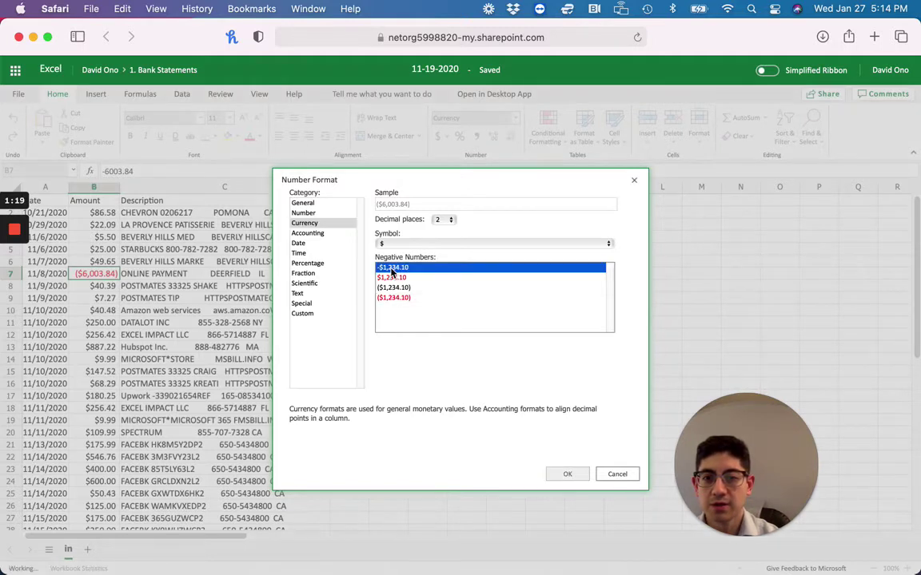
pyautogui.click(567, 474)
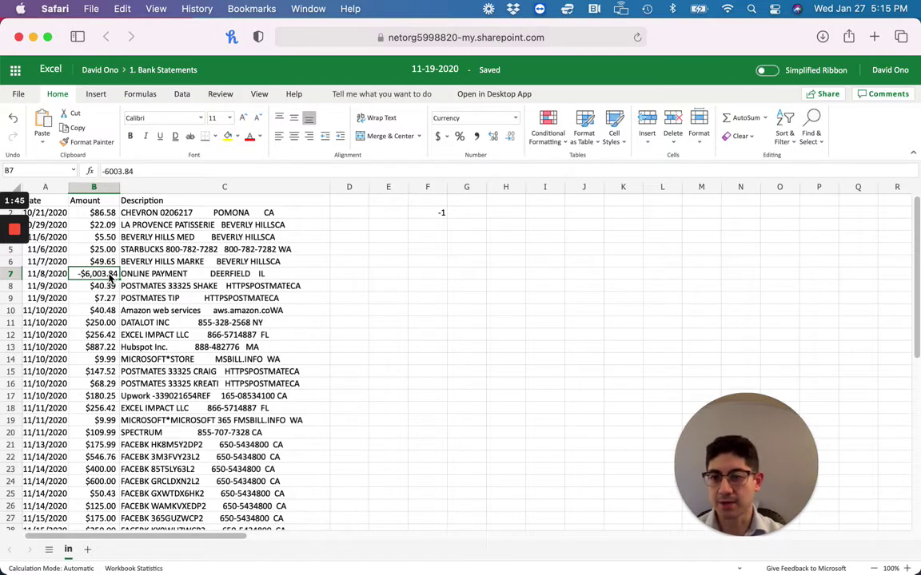
pyautogui.click(86, 215)
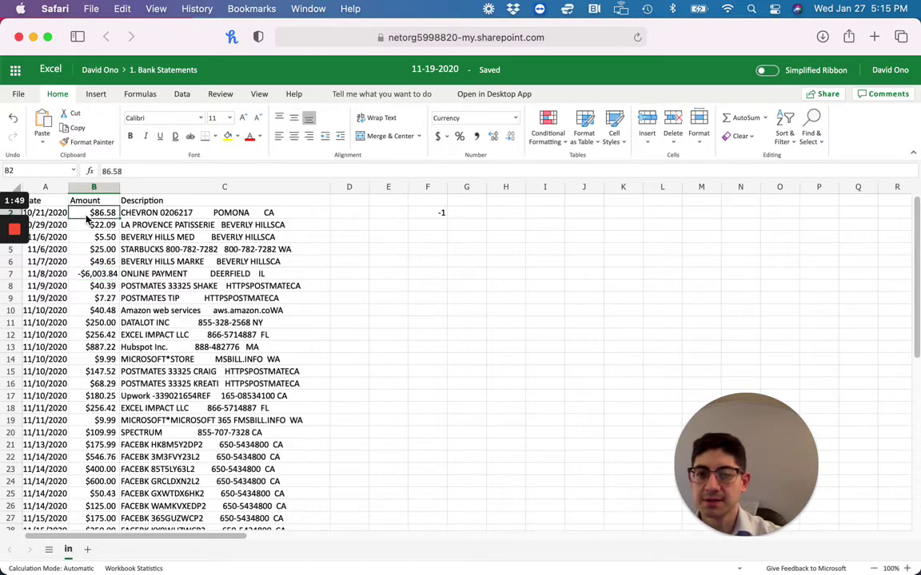
pyautogui.click(87, 225)
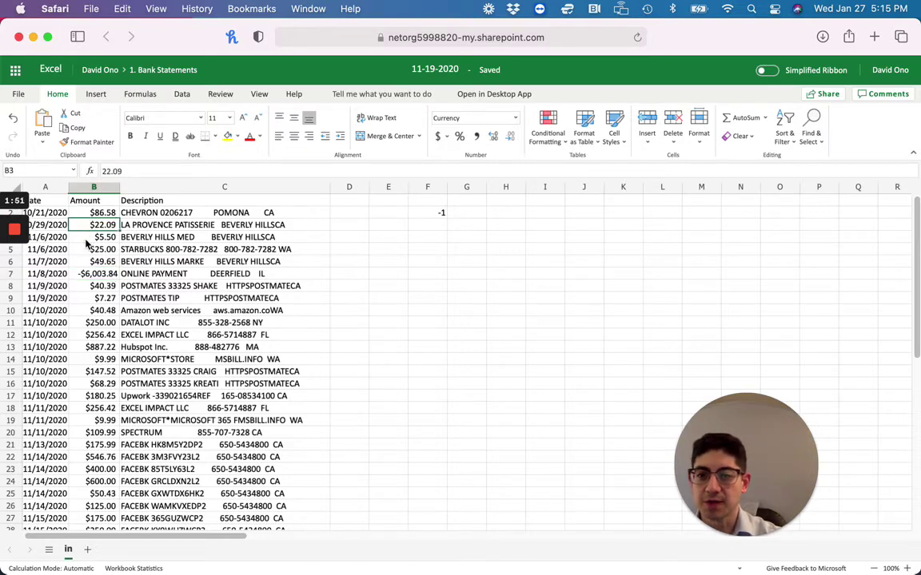
pyautogui.click(87, 239)
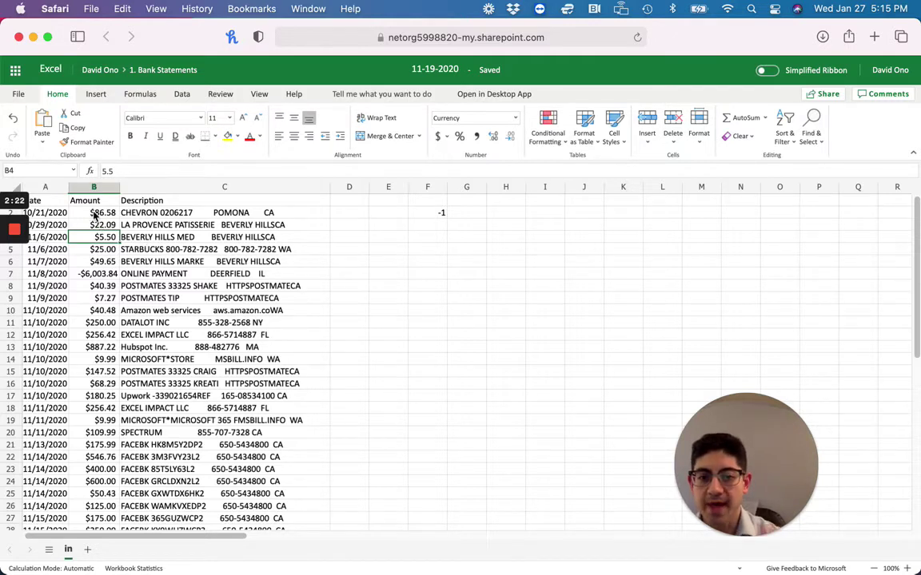
# Step: Copy the -1 value from cell F2
pyautogui.moveTo(94, 215); pyautogui.dragTo(98, 493)
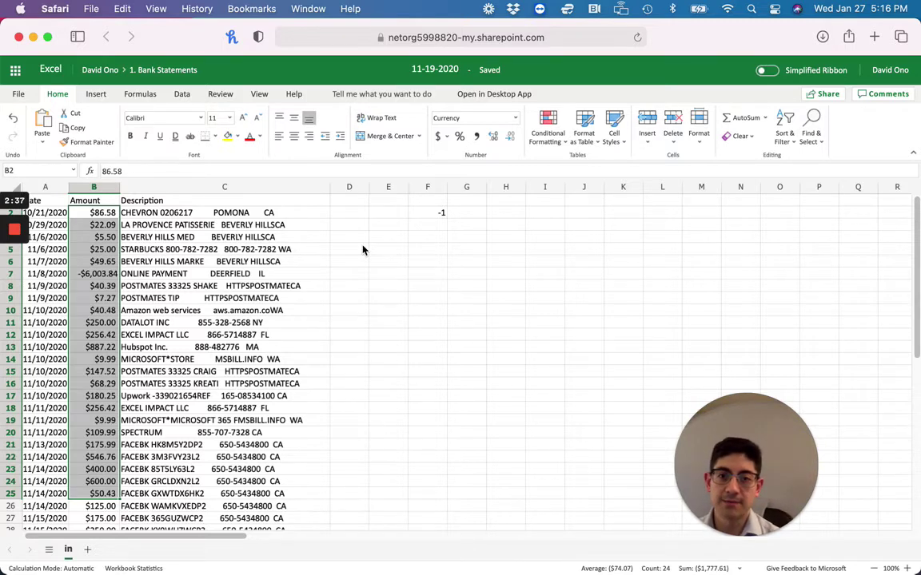
pyautogui.click(362, 250)
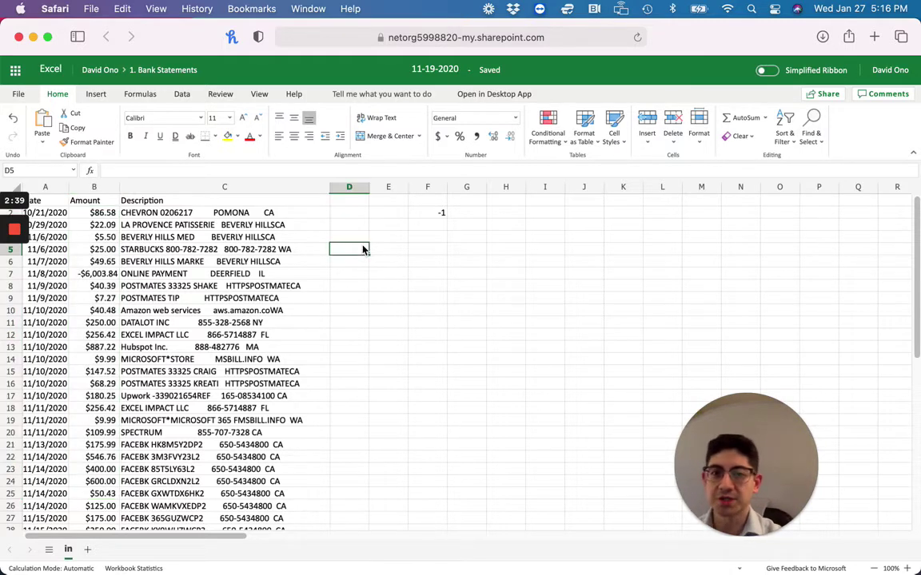
pyautogui.click(432, 217)
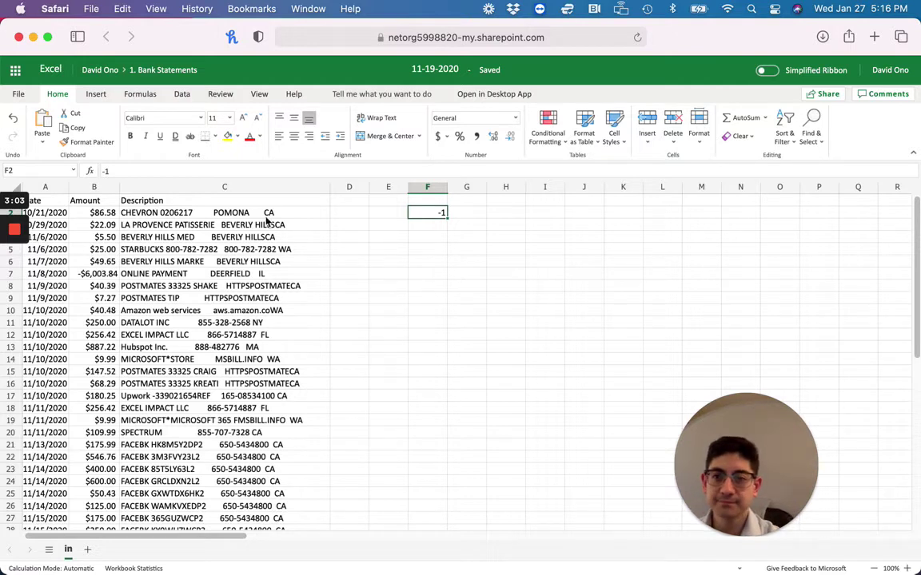
pyautogui.press('Return')
pyautogui.click(432, 214)
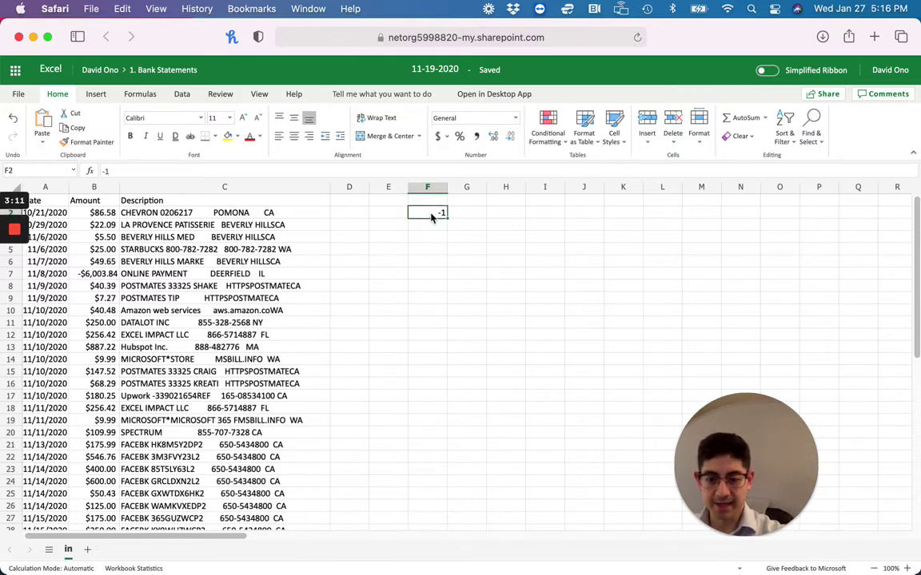
pyautogui.press('super+c')
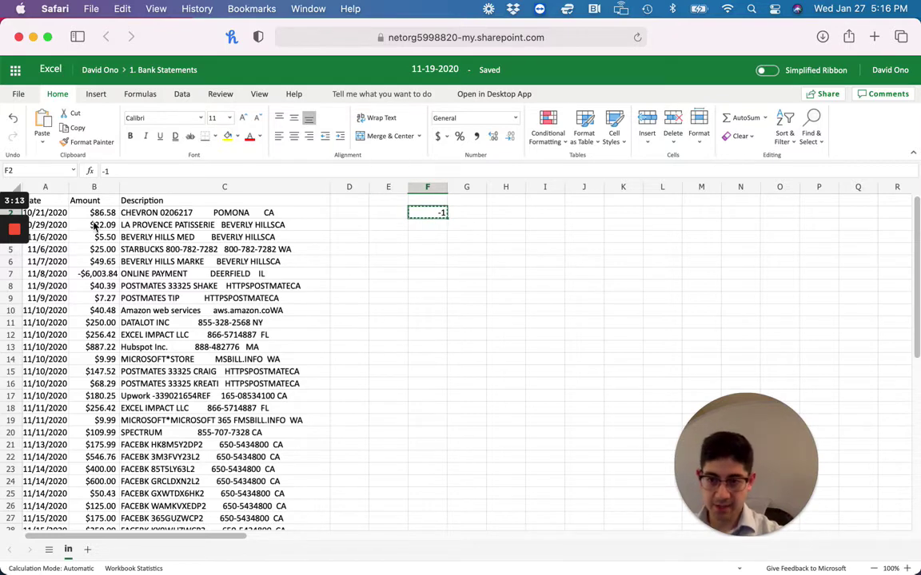
# Step: Select Amount values B2:B27 and view the paste options, dismissing them without pasting
pyautogui.moveTo(94, 213); pyautogui.dragTo(97, 533)
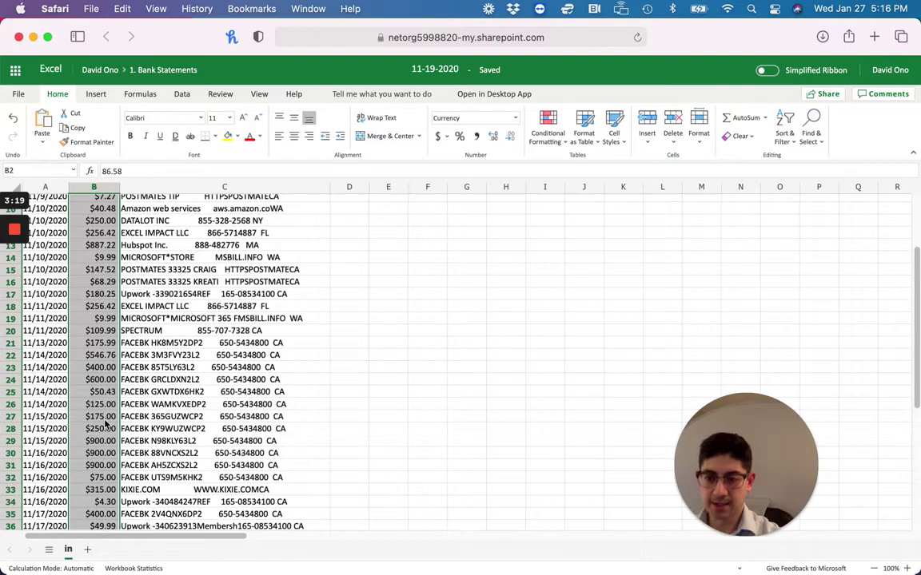
pyautogui.click(45, 141)
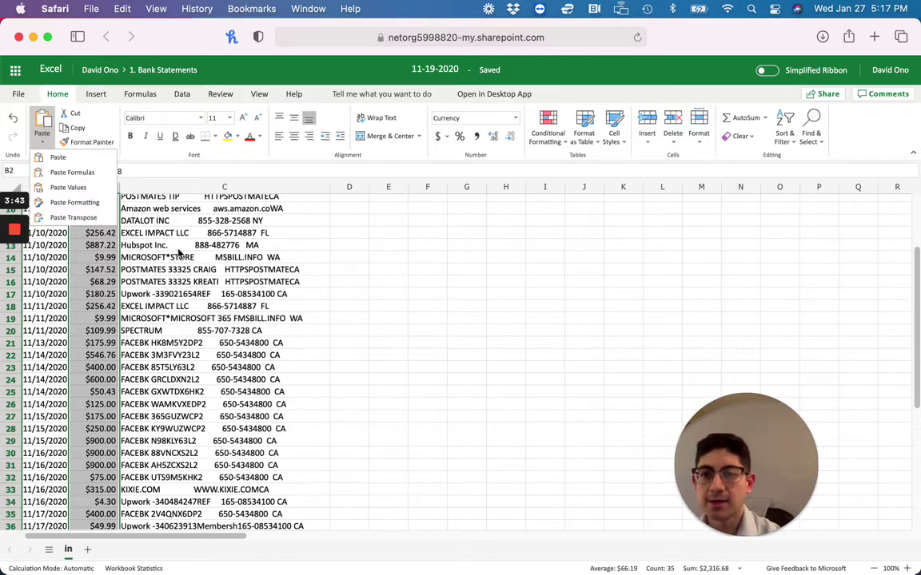
pyautogui.press('Escape')
pyautogui.scroll(3, 364, 297)
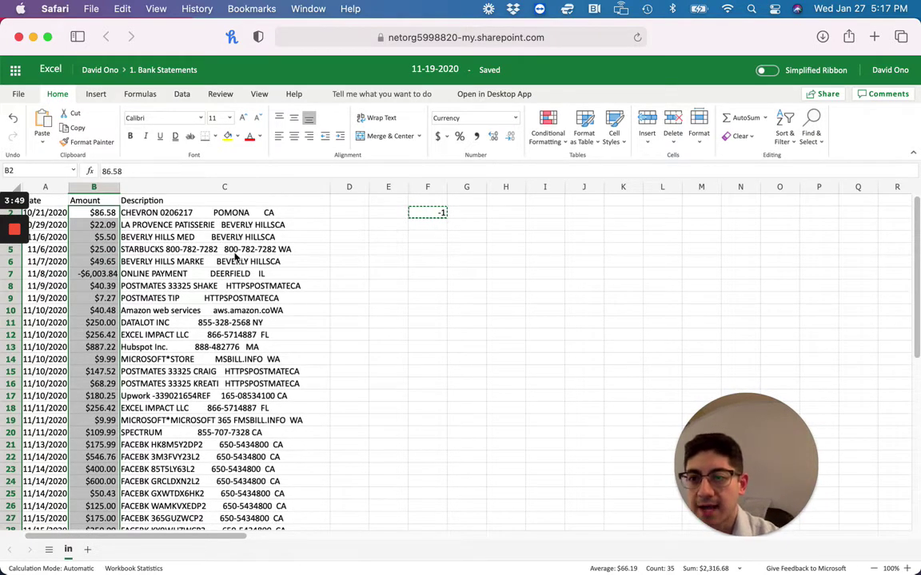
# Step: Insert a new column before Description and give it the header 'Amount' in C1
pyautogui.rightClick(128, 188)
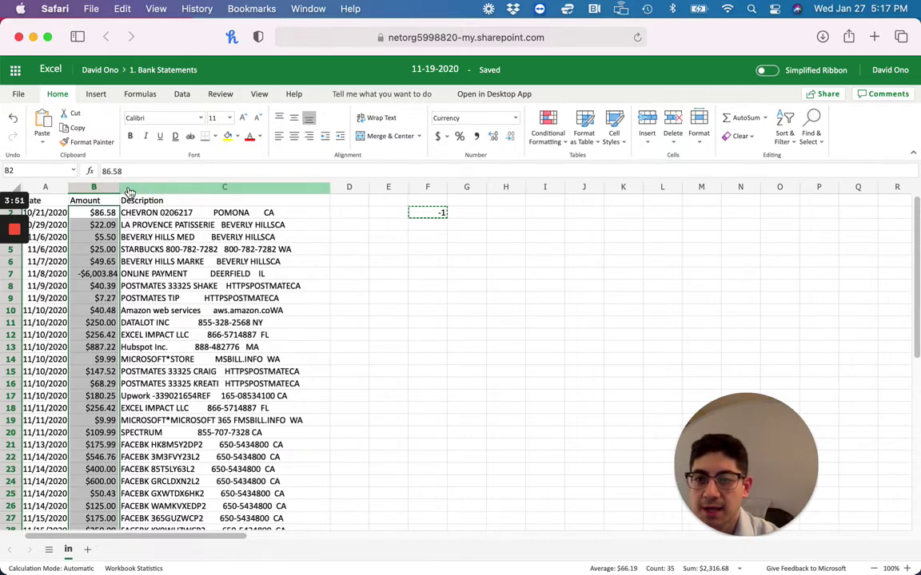
pyautogui.click(154, 266)
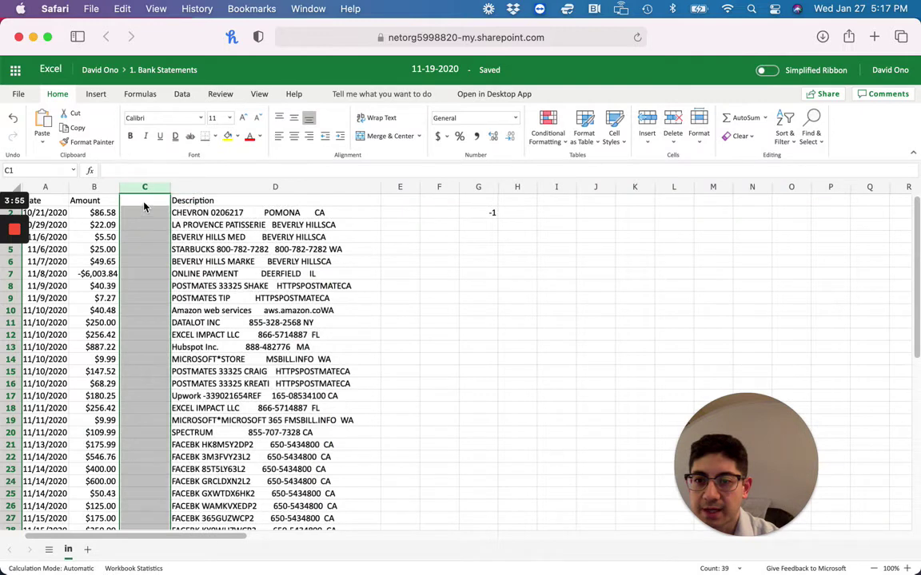
pyautogui.click(145, 204)
pyautogui.doubleClick(145, 204)
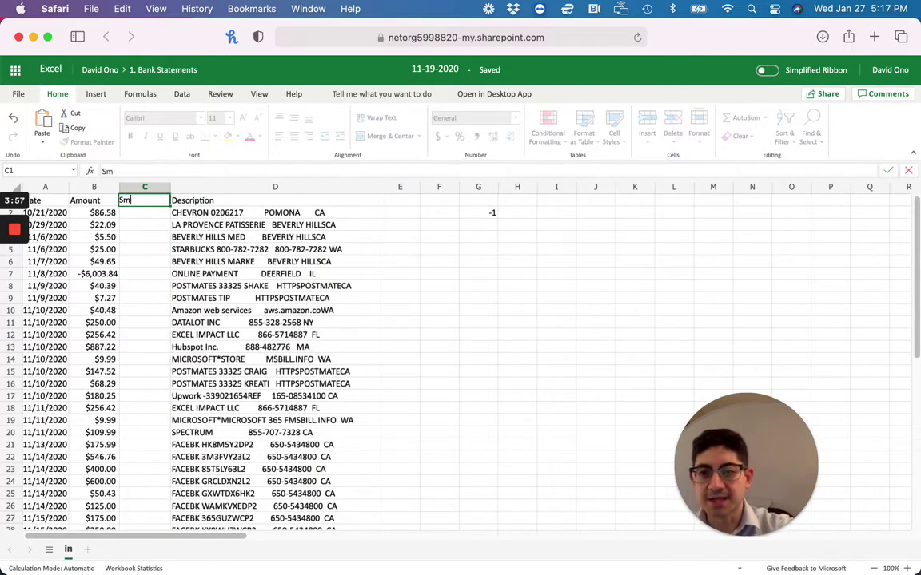
pyautogui.write('Amount')
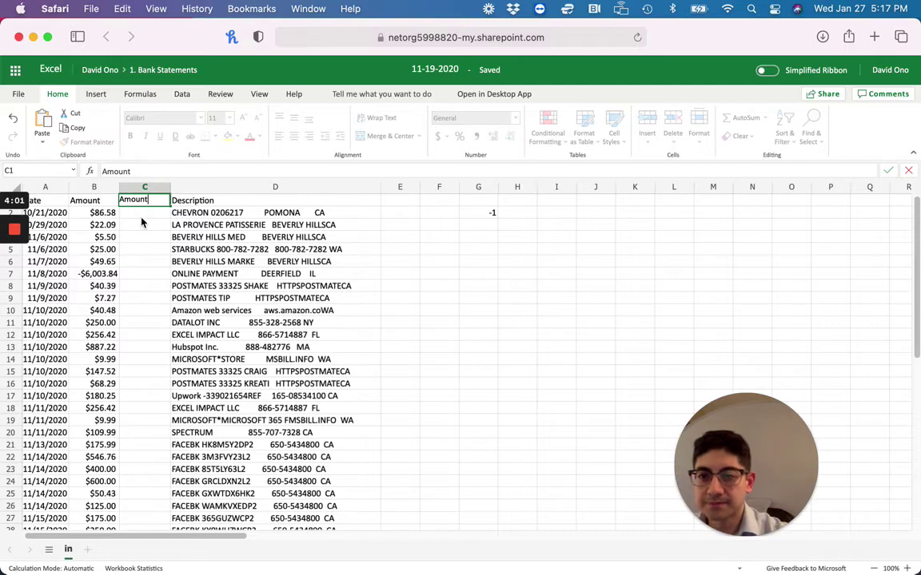
pyautogui.press('Return')
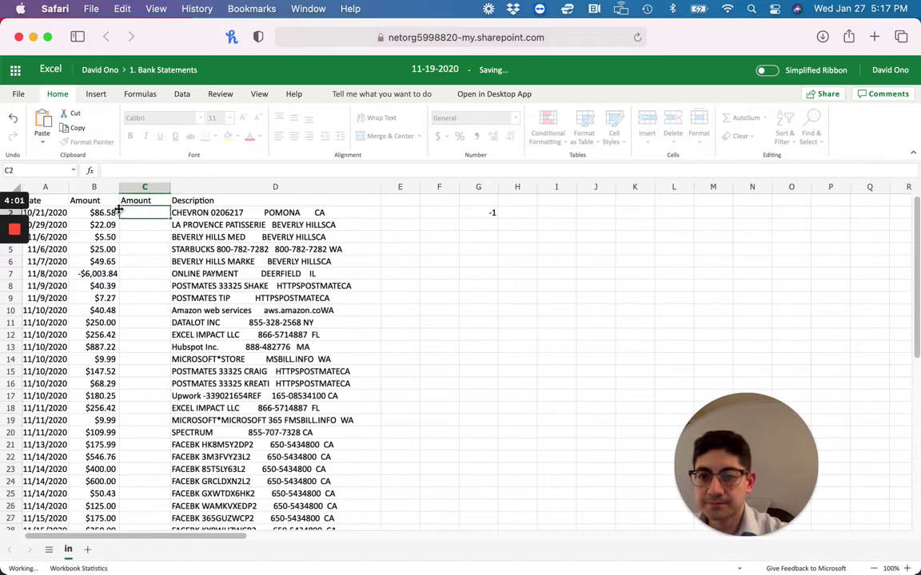
# Step: Move the original amounts from column B into column F and widen F to show -$6,003.84
pyautogui.moveTo(109, 203); pyautogui.dragTo(99, 520)
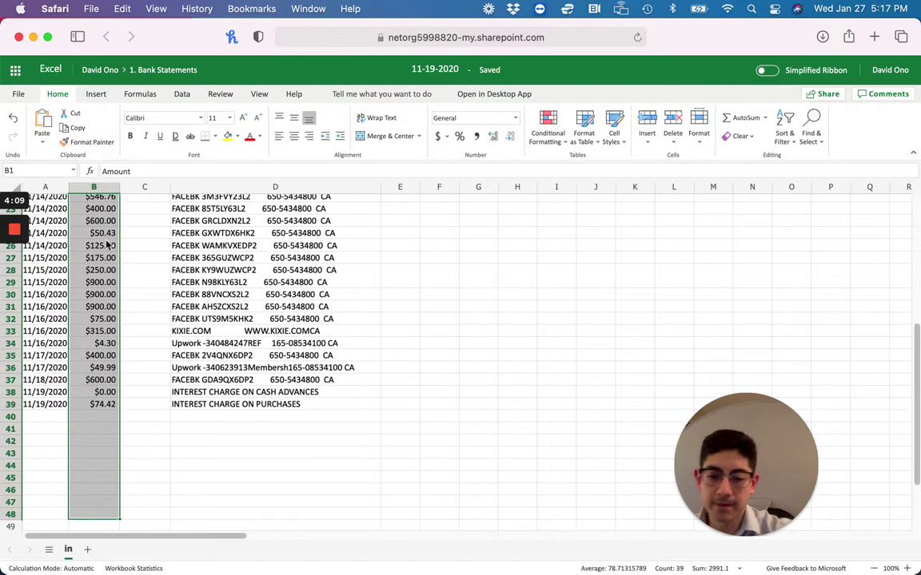
pyautogui.hotkey('ctrl', 'c')
pyautogui.scroll(8, 442, 279)
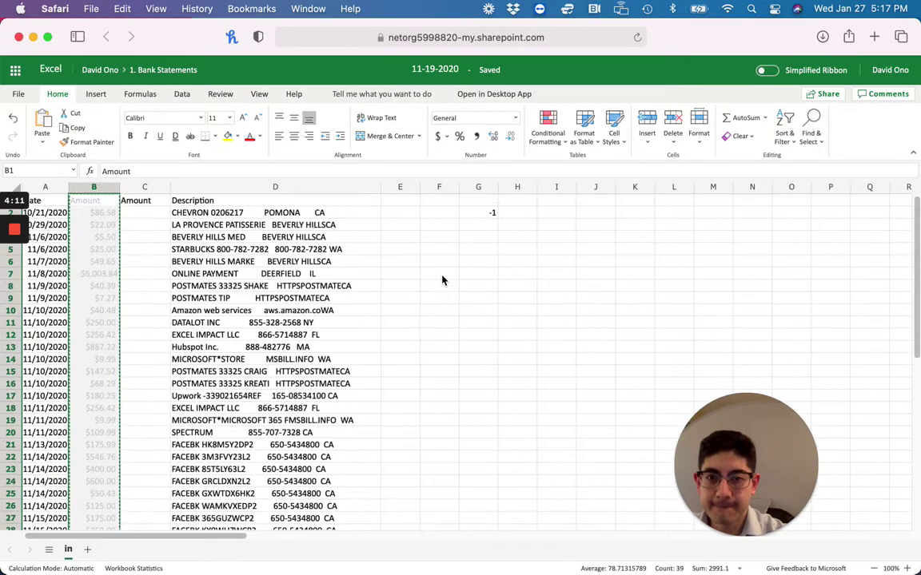
pyautogui.click(450, 206)
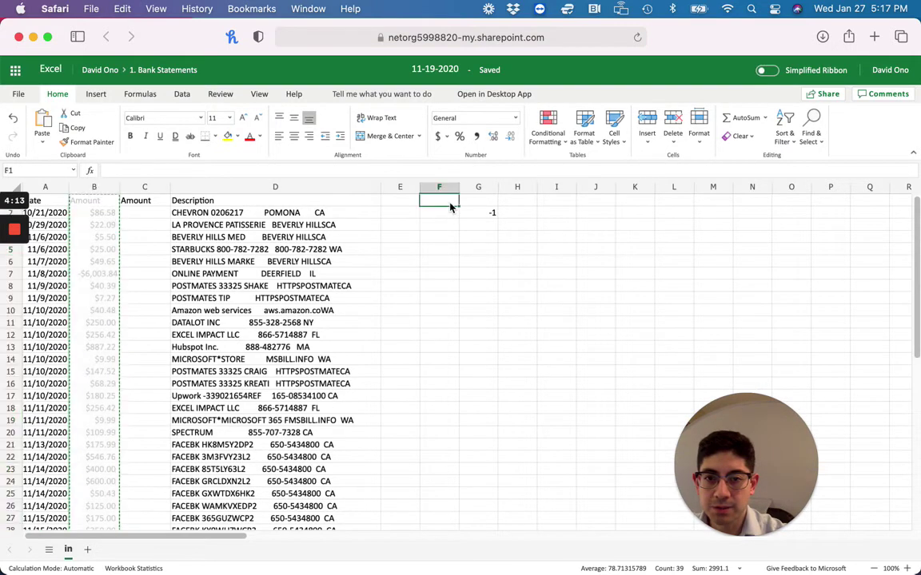
pyautogui.press('cmd+v')
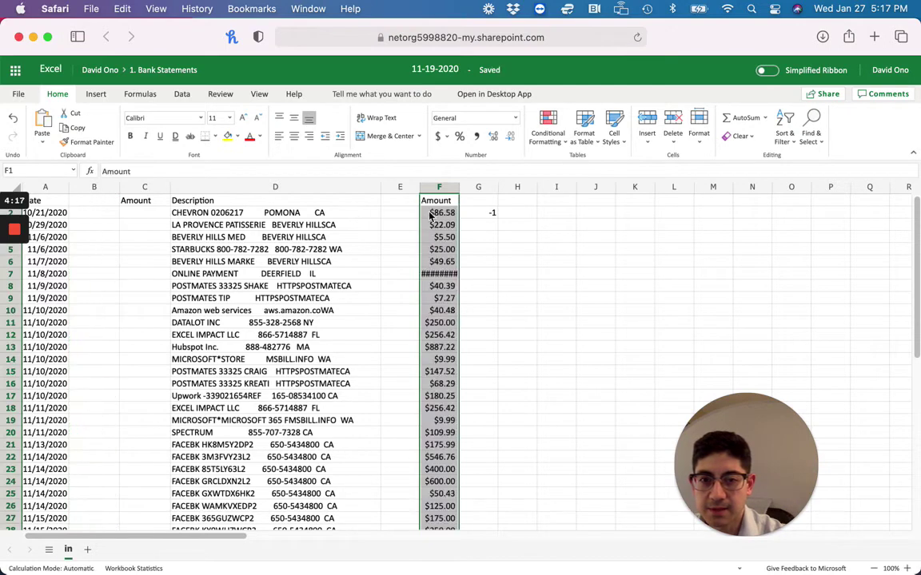
pyautogui.moveTo(472, 195); pyautogui.dragTo(469, 195)
pyautogui.click(148, 215)
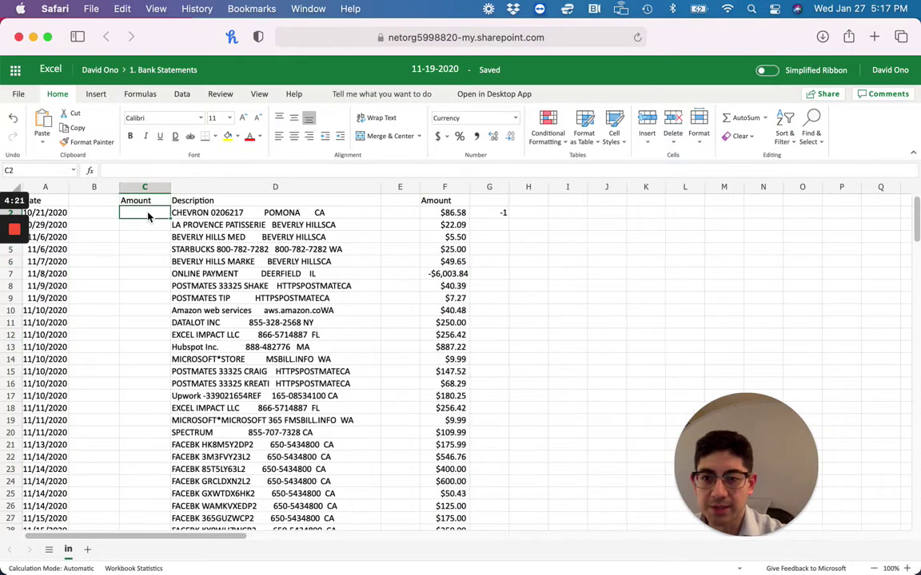
pyautogui.click(94, 186)
# Step: Delete the empty column B and enter =E2*-1 in cell B2
pyautogui.rightClick(96, 187)
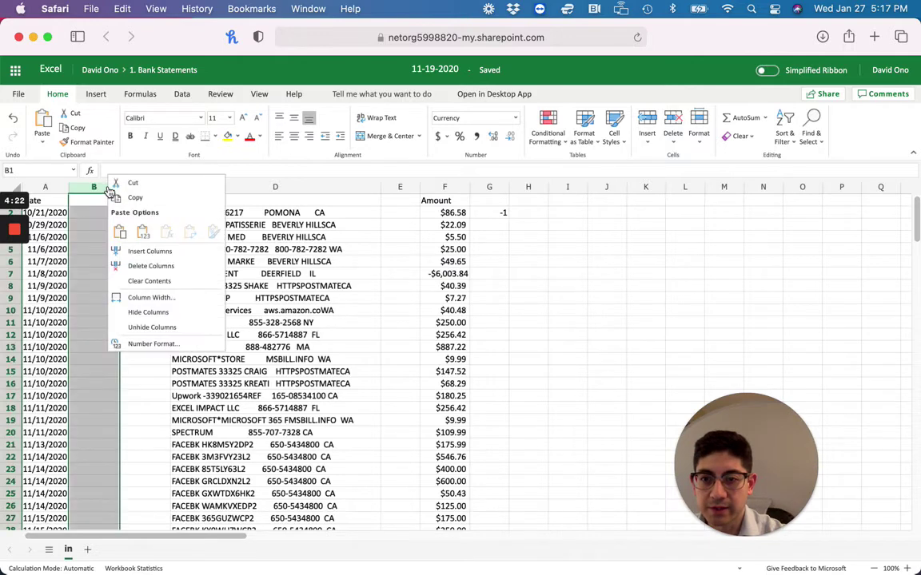
pyautogui.click(144, 271)
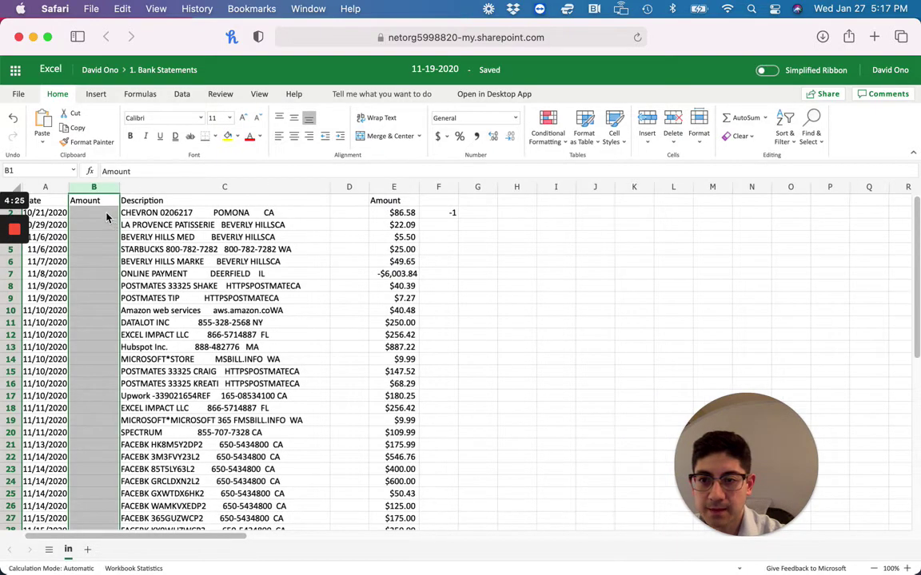
pyautogui.click(106, 217)
pyautogui.write('=')
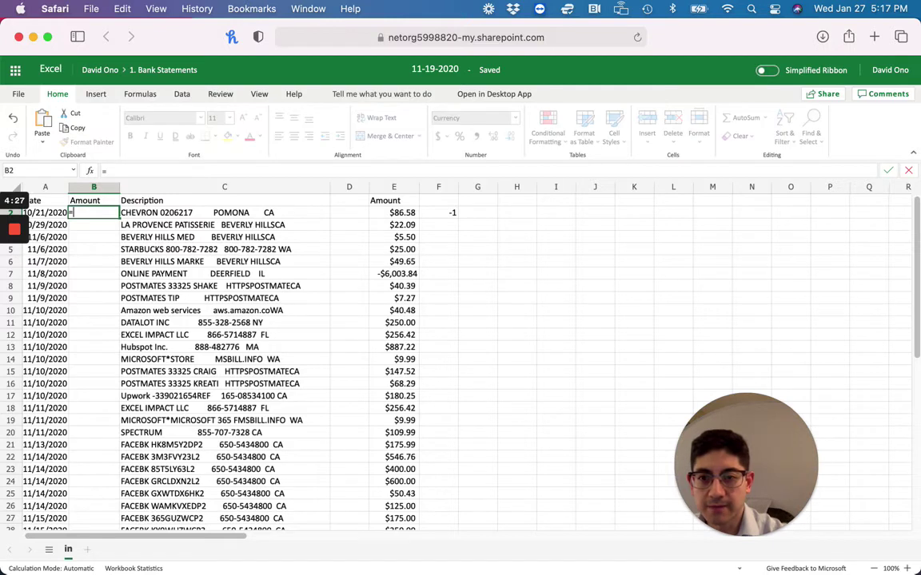
pyautogui.click(380, 213)
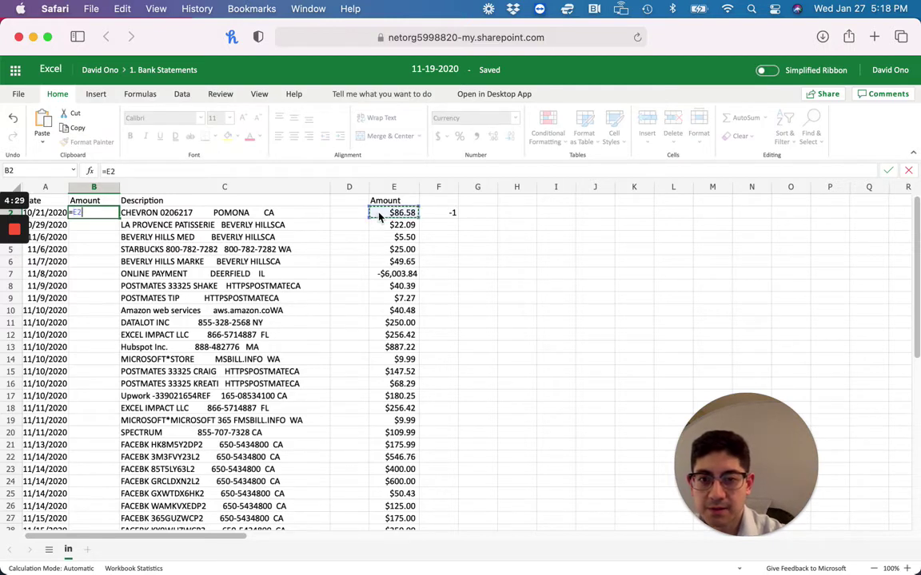
pyautogui.write('*')
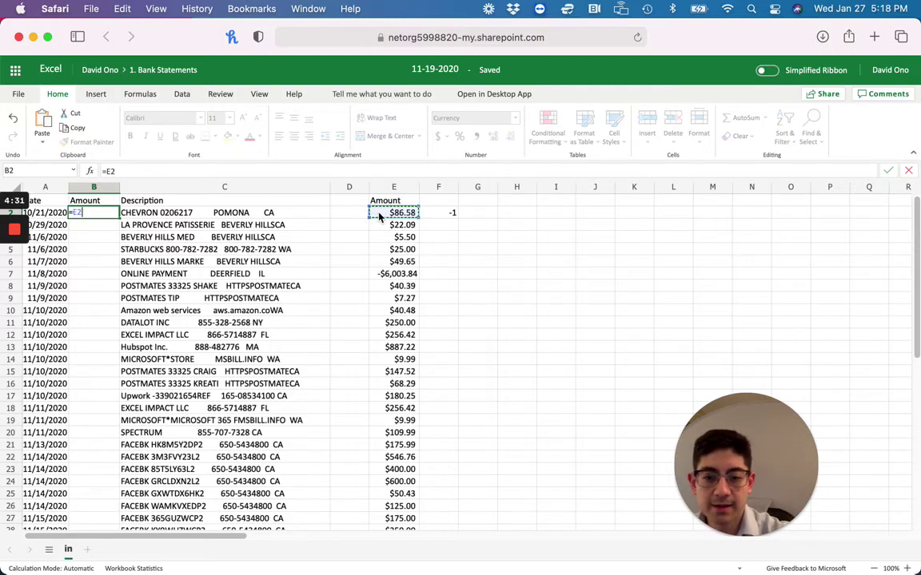
pyautogui.click(443, 215)
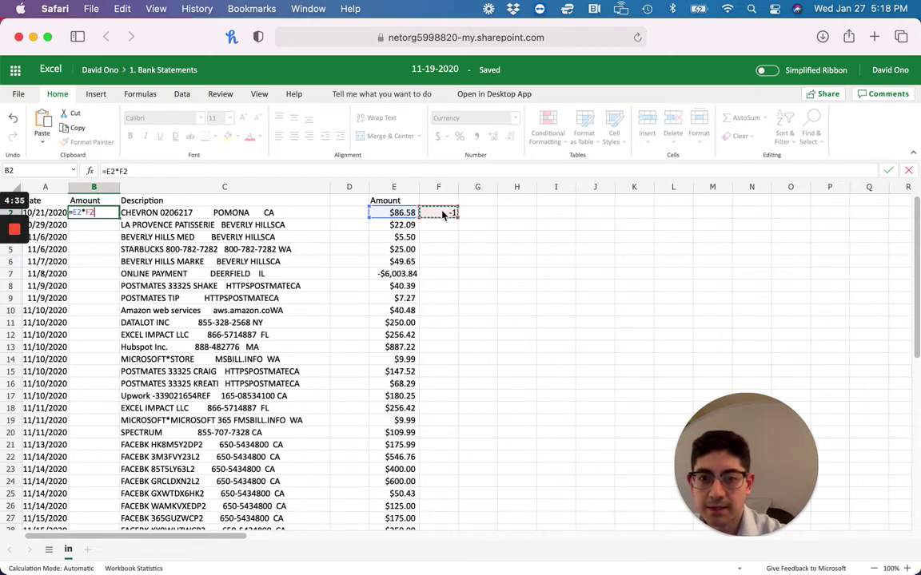
pyautogui.press('BackSpace')
pyautogui.press('BackSpace')
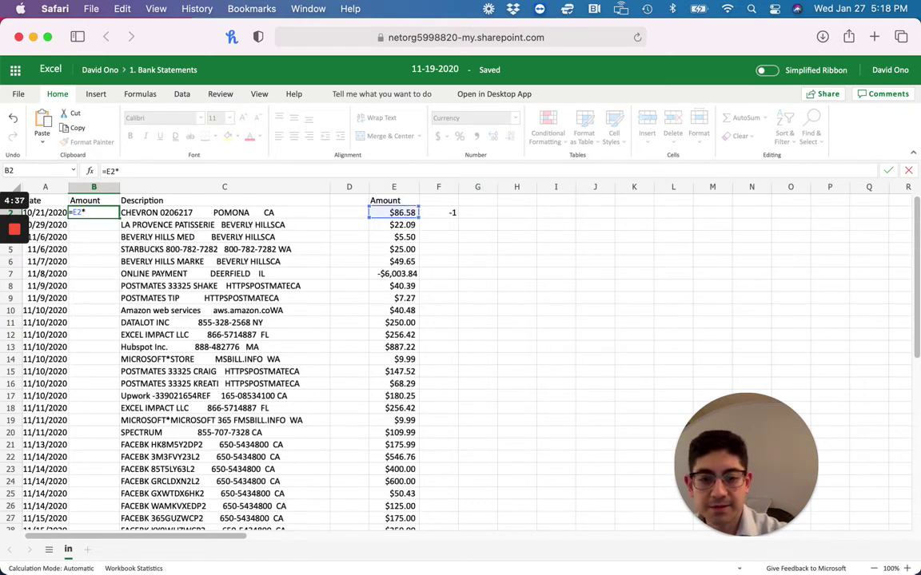
pyautogui.write('-1')
pyautogui.press('Return')
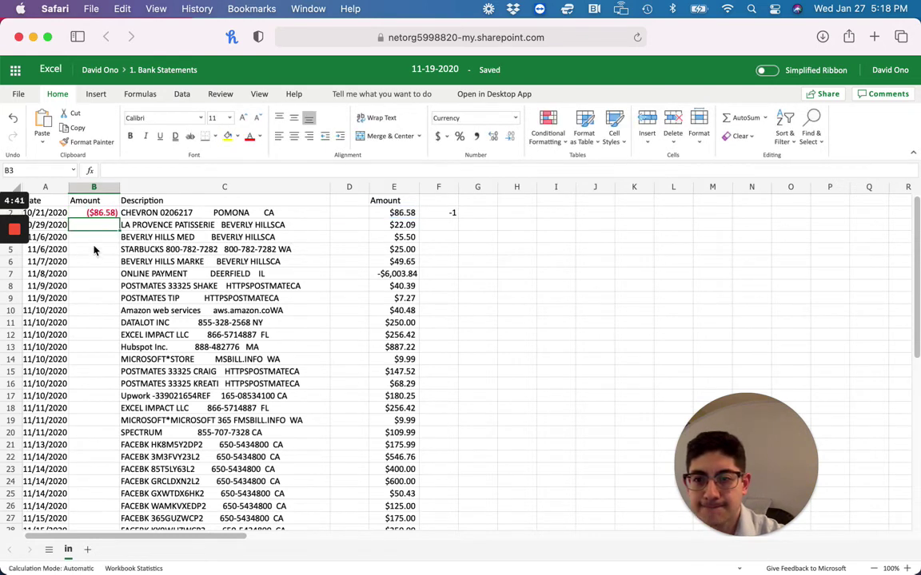
pyautogui.click(84, 216)
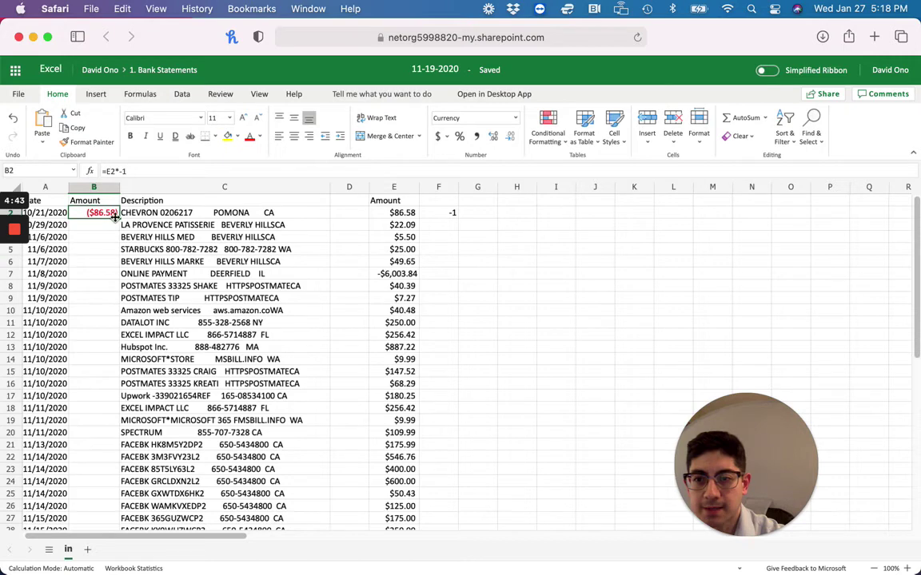
# Step: Fill =E2*-1 down column B to row 39, making the $6,003.84 payment positive
pyautogui.moveTo(115, 216); pyautogui.dragTo(127, 557)
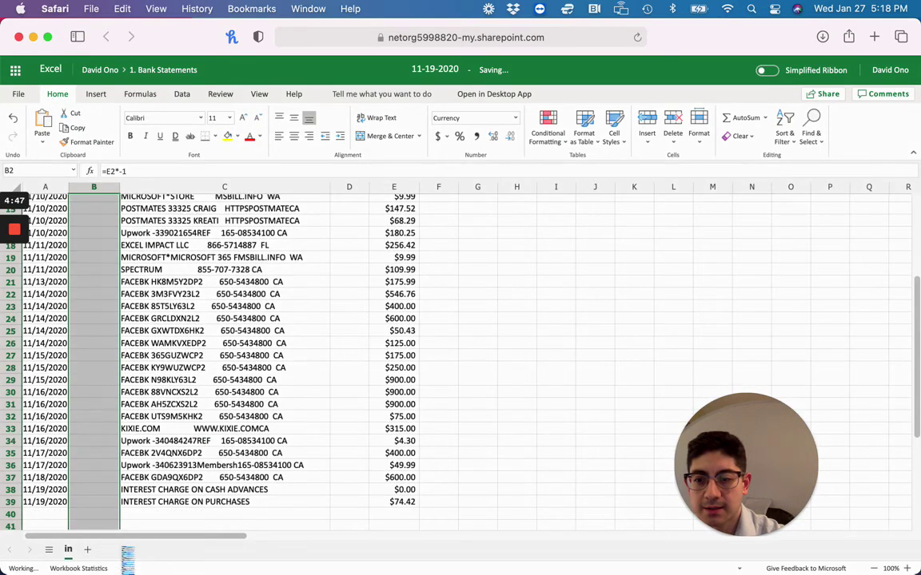
pyautogui.scroll(4, 102, 222)
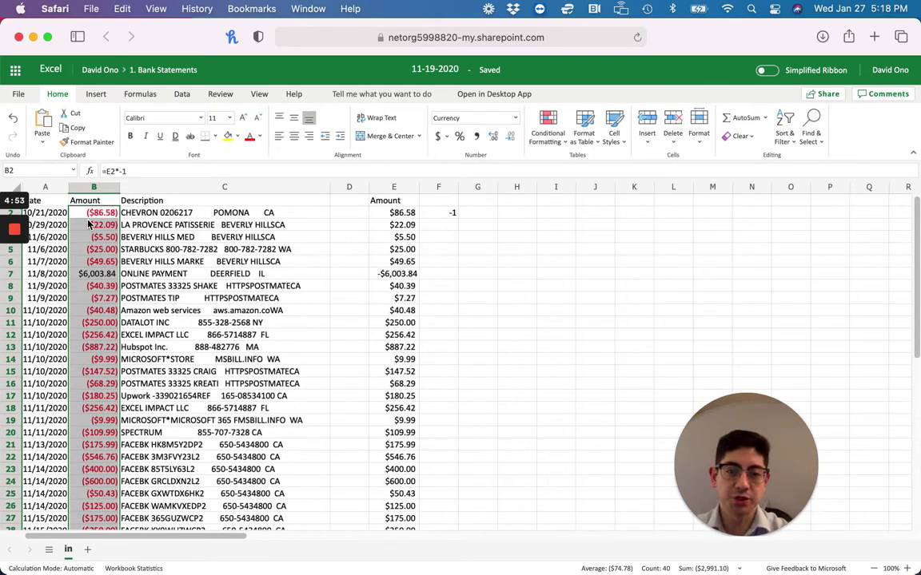
pyautogui.click(376, 273)
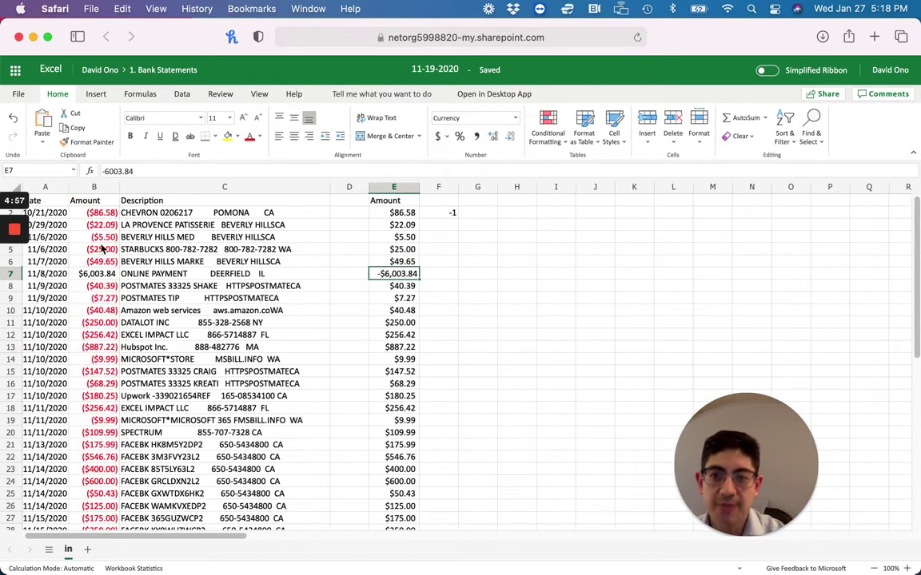